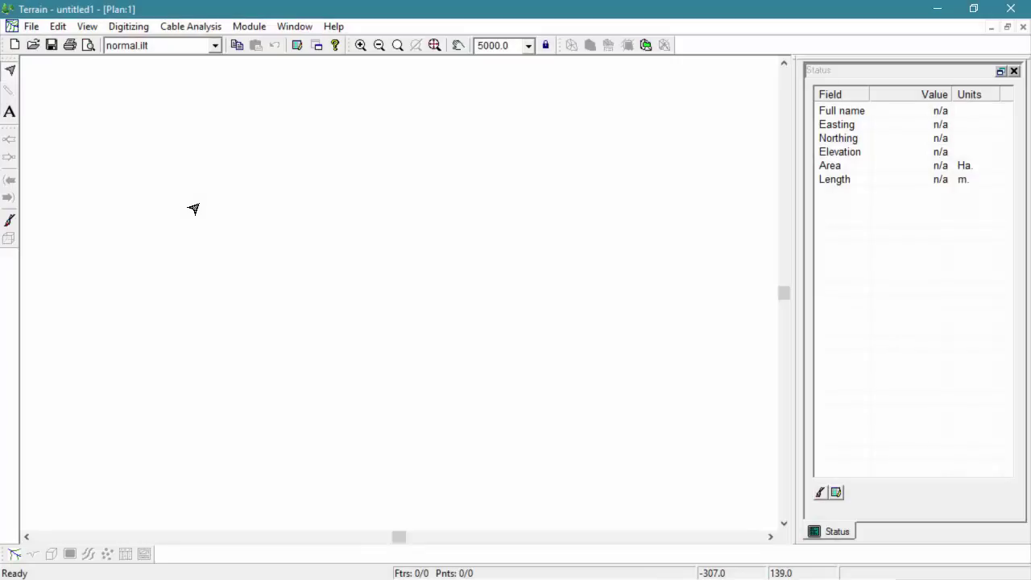
Open the Empty terrain file from the LiDAR training folder
click(31, 26)
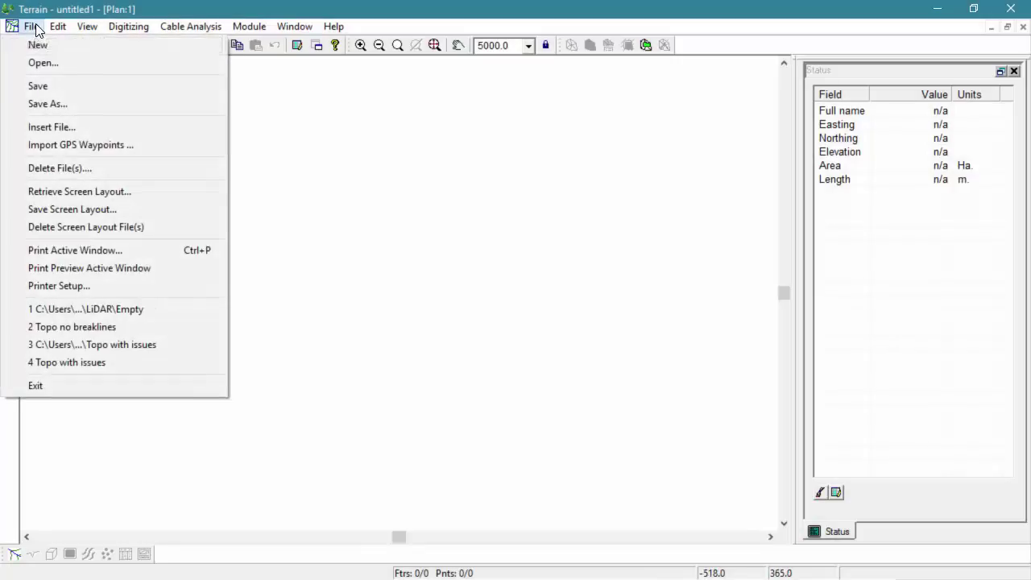
click(48, 63)
click(179, 148)
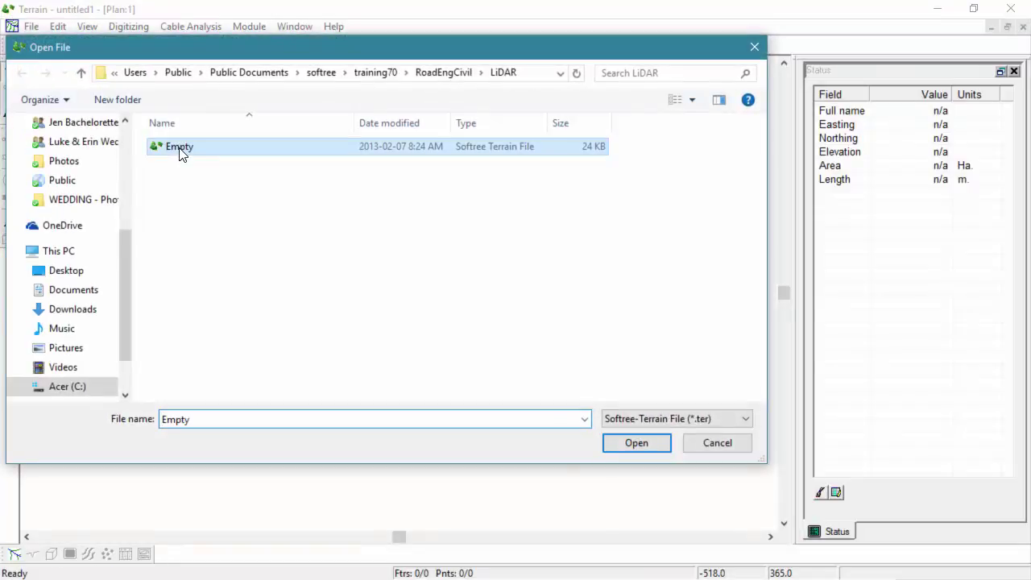
click(637, 443)
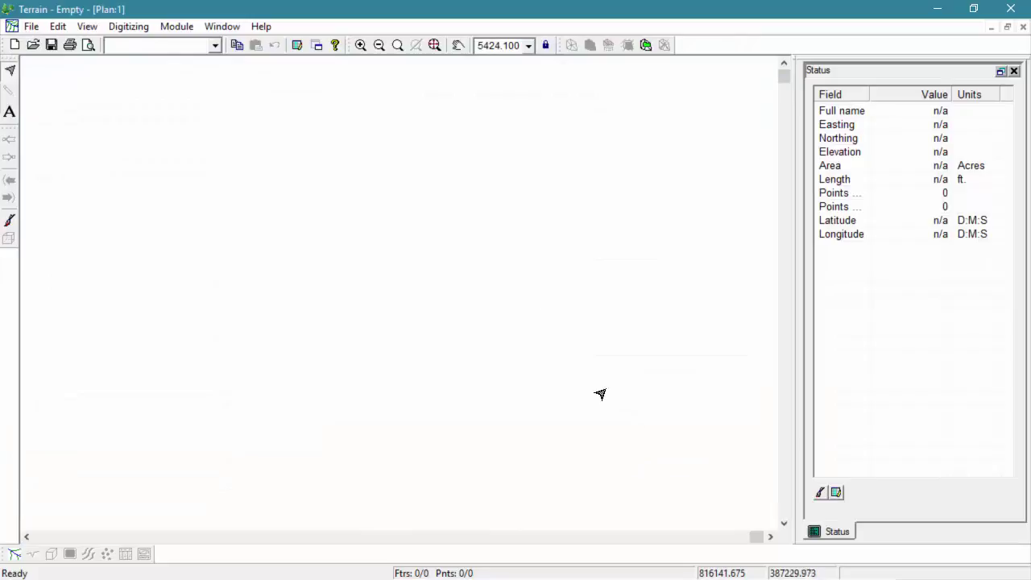
Merge the import formats from lidar2.iop into the terrain setup and accept the setup
click(178, 29)
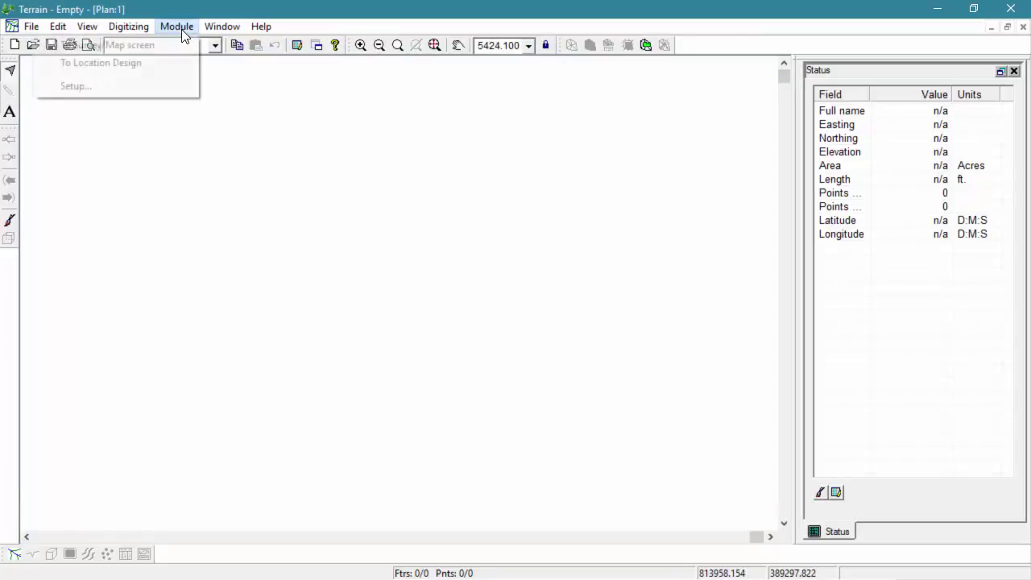
click(86, 94)
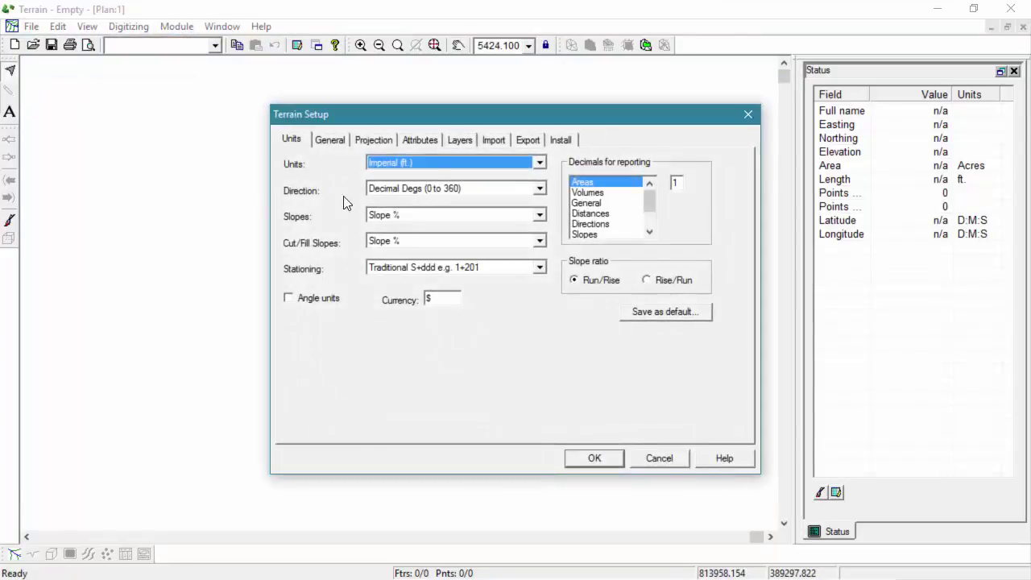
click(493, 140)
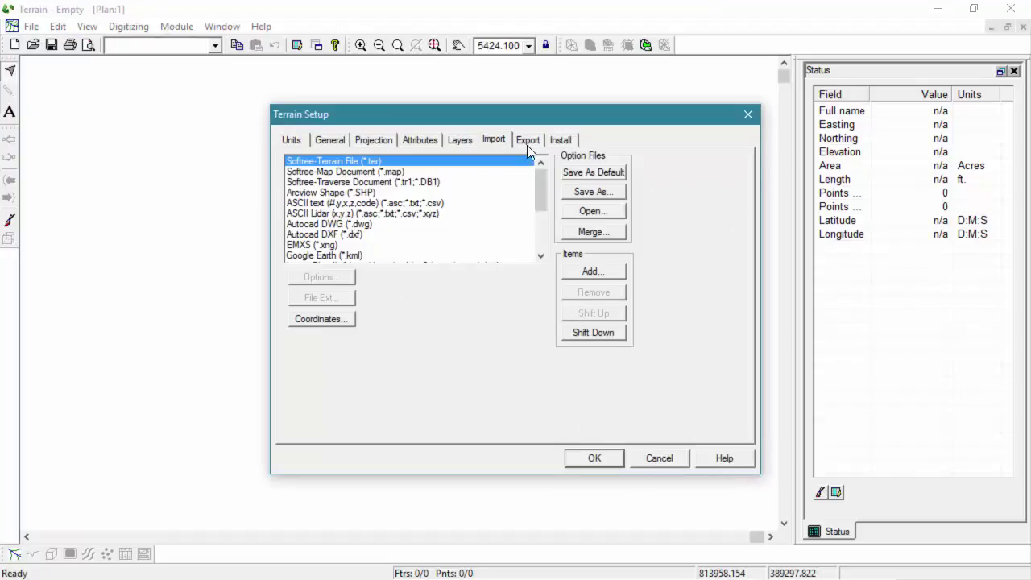
click(598, 231)
click(448, 202)
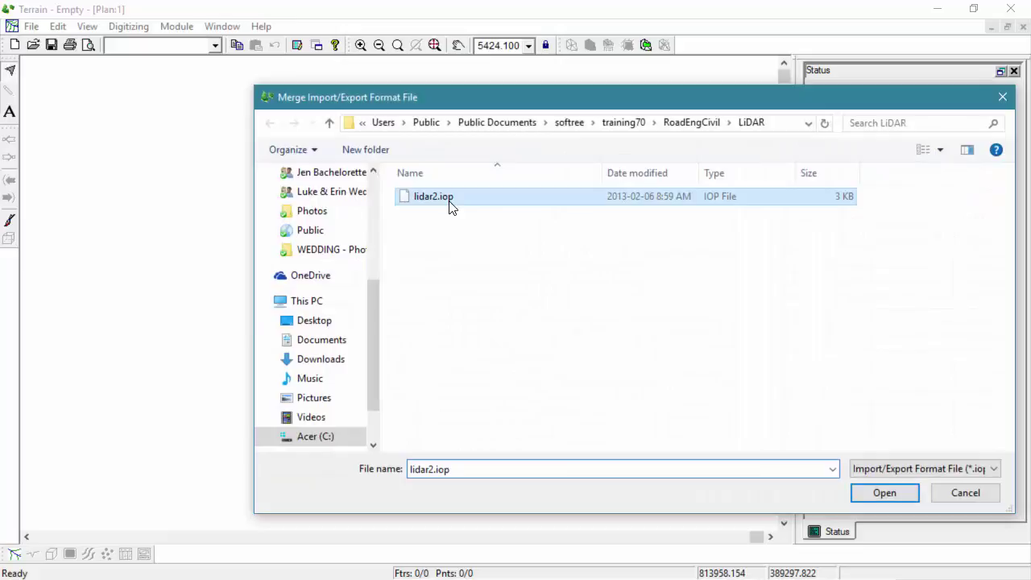
click(883, 492)
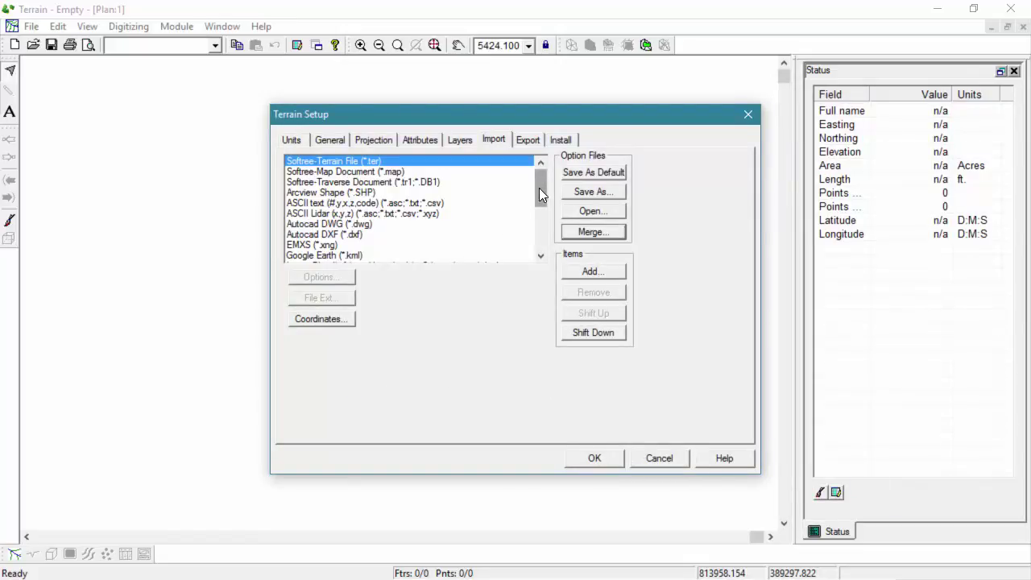
drag(540, 194, 554, 256)
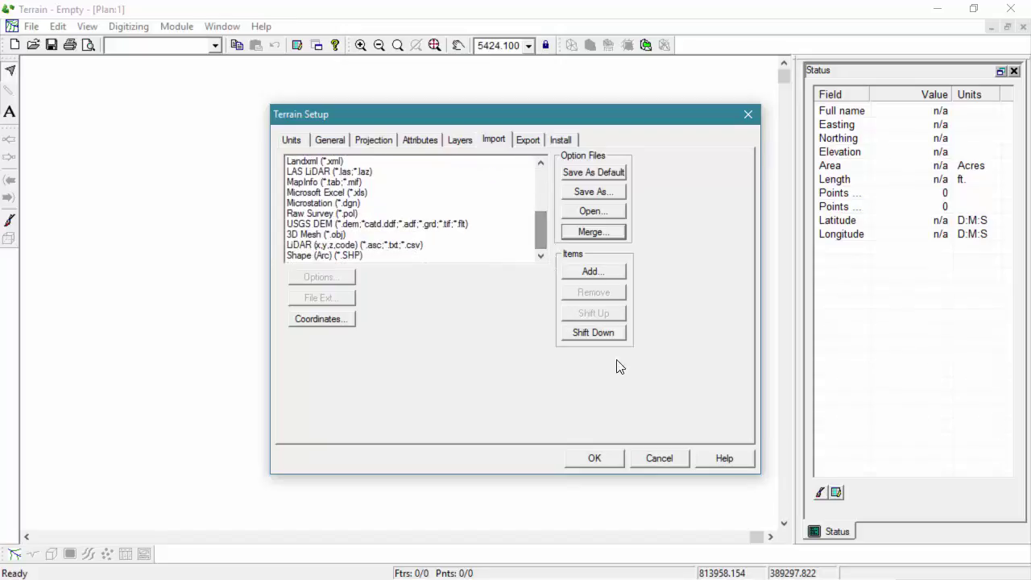
click(601, 460)
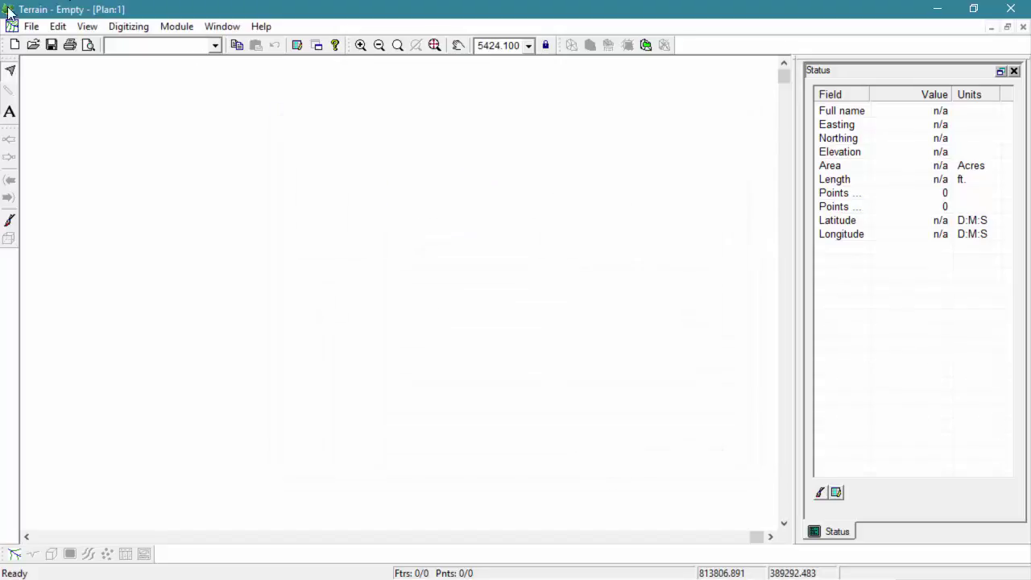
Insert ProposedAlignment.SHP with the Shape (Arc) (*.SHP) format, leaving its projection undefined and continuing without coordinate conversion
click(31, 26)
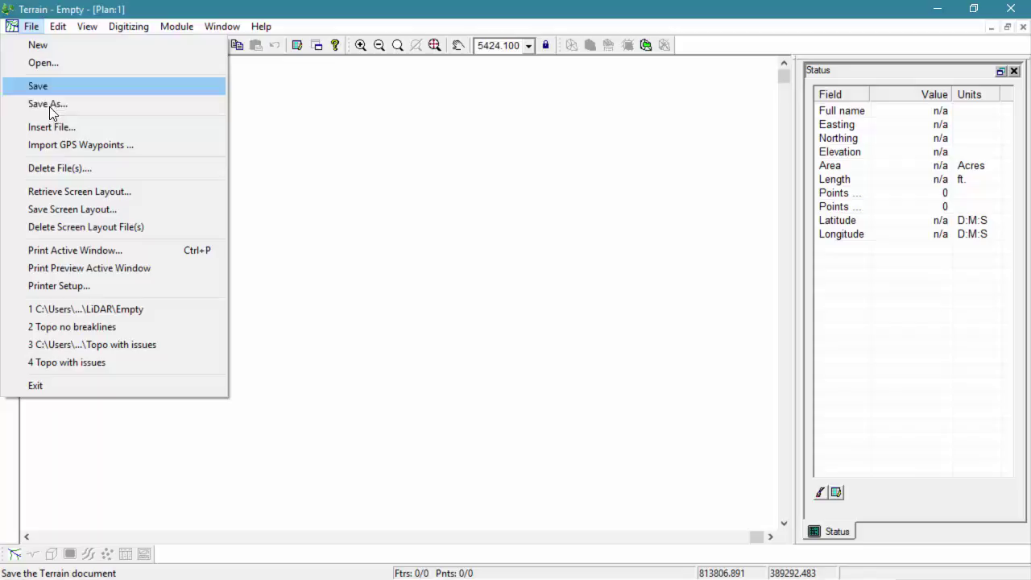
click(49, 127)
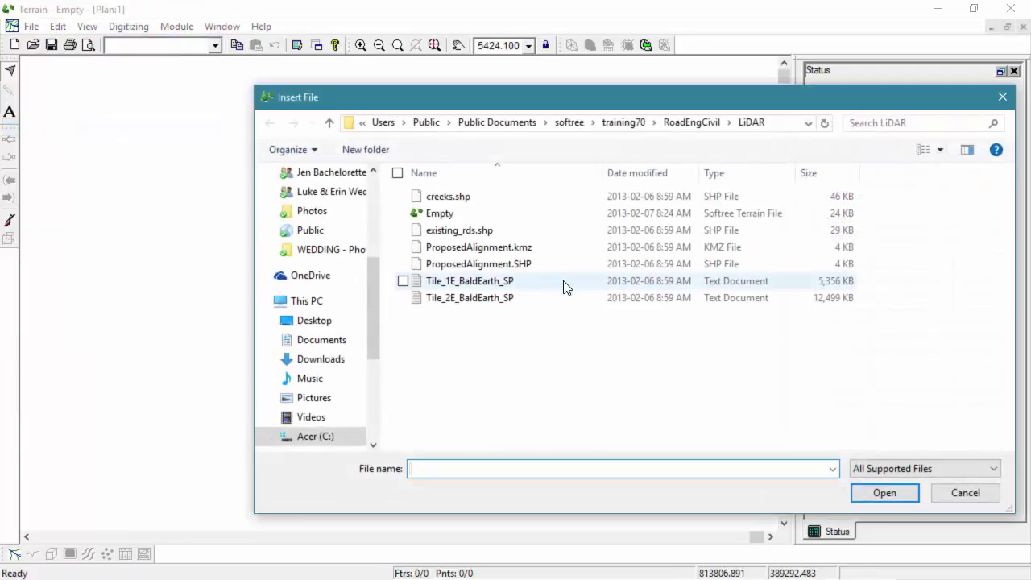
click(480, 264)
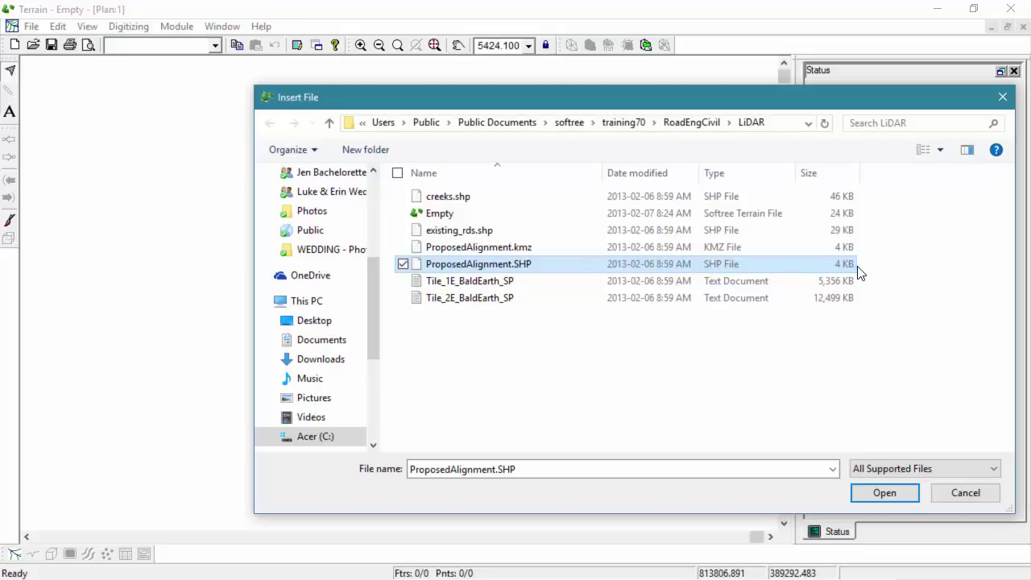
click(884, 492)
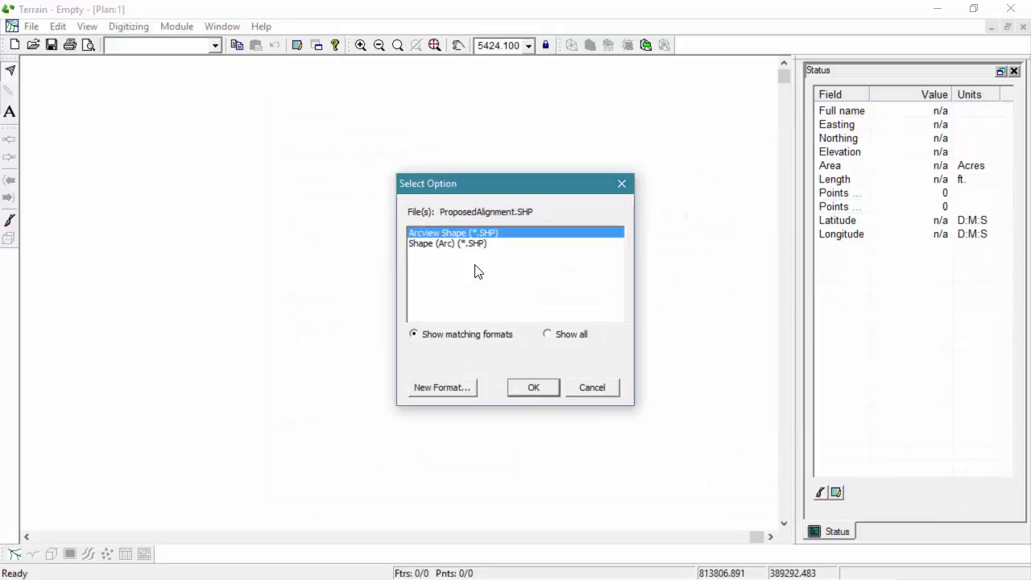
click(466, 242)
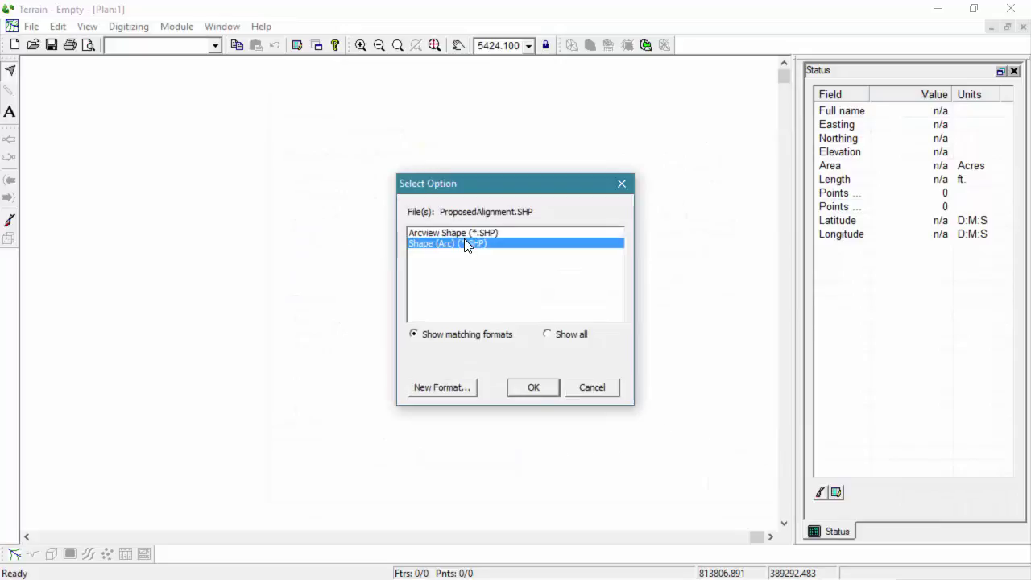
click(533, 388)
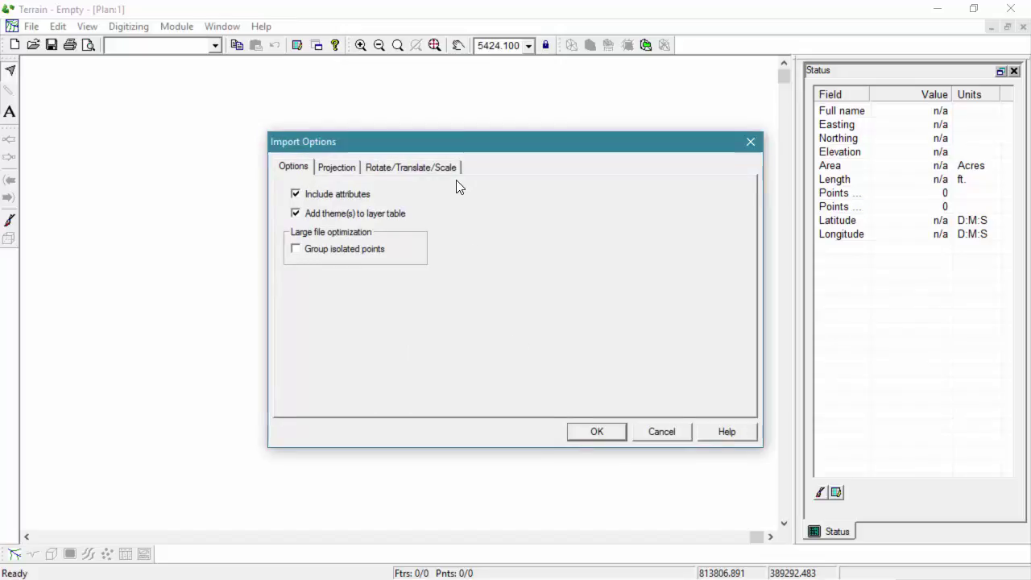
click(345, 167)
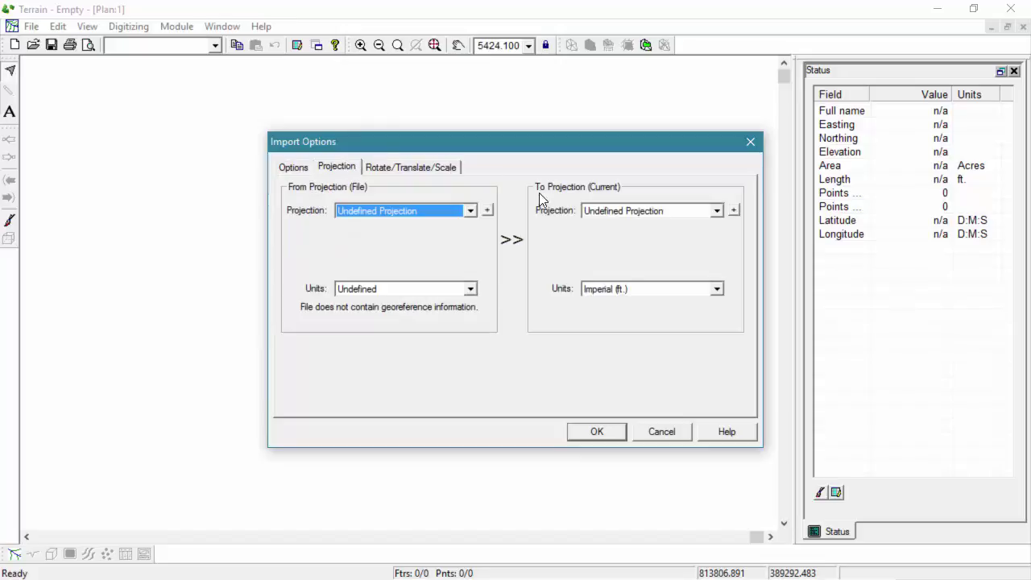
click(602, 434)
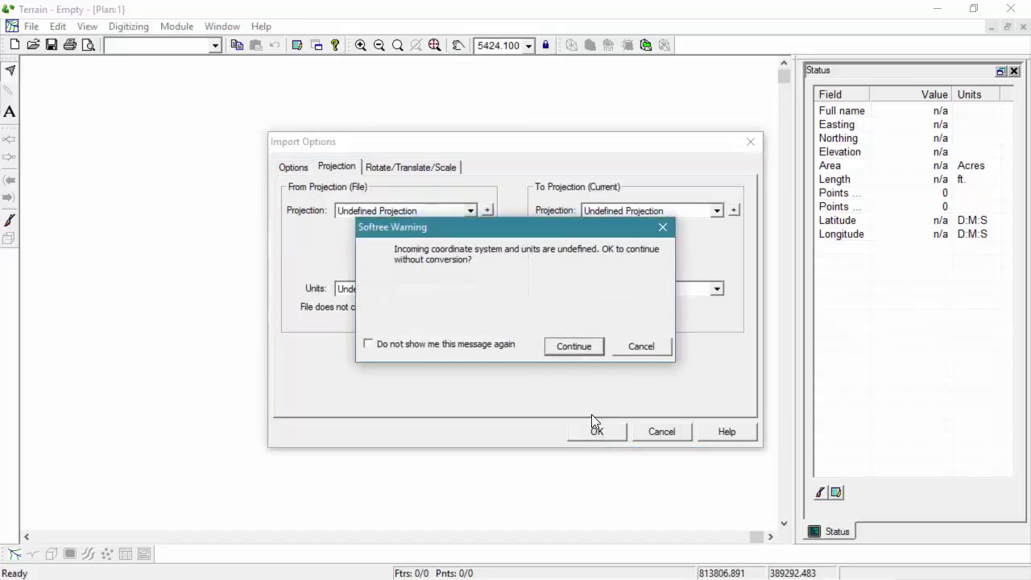
click(585, 344)
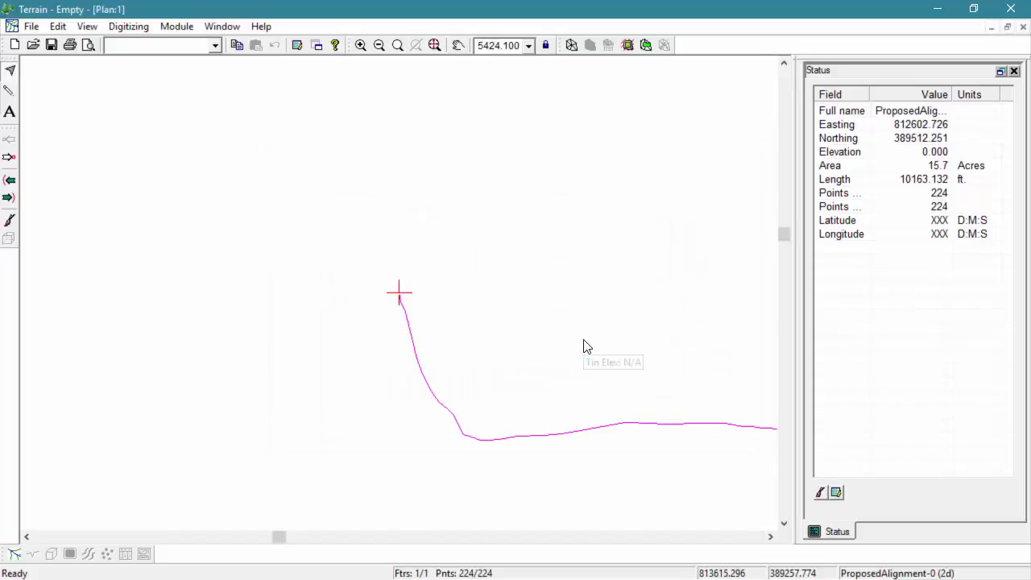
Start inserting both Tile_1E_BaldEarth_SP and Tile_2E_BaldEarth_SP with the LiDAR (x,y,z,code) file format
middle_drag(573, 365, 296, 184)
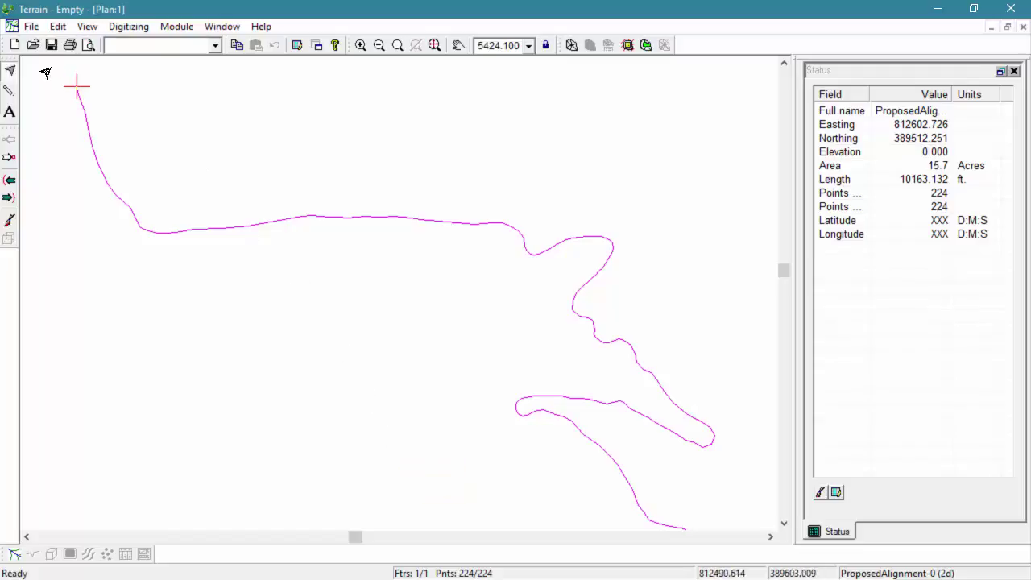
click(33, 27)
click(65, 127)
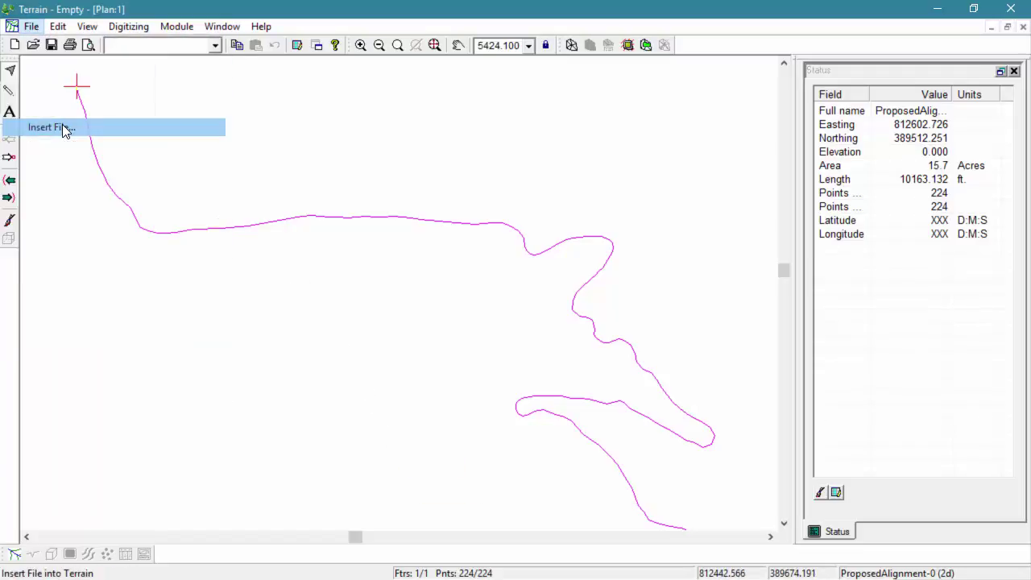
click(926, 469)
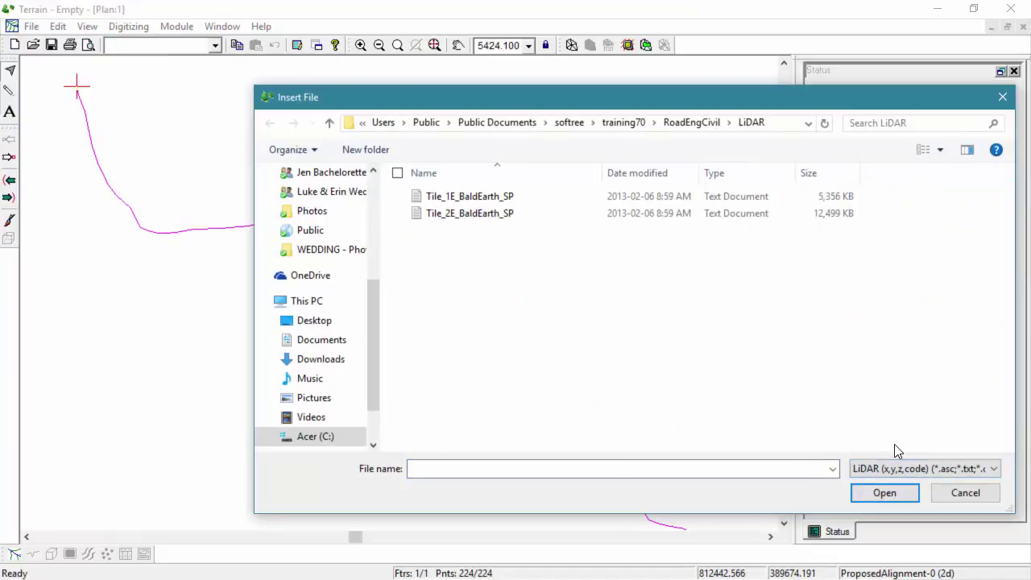
click(504, 198)
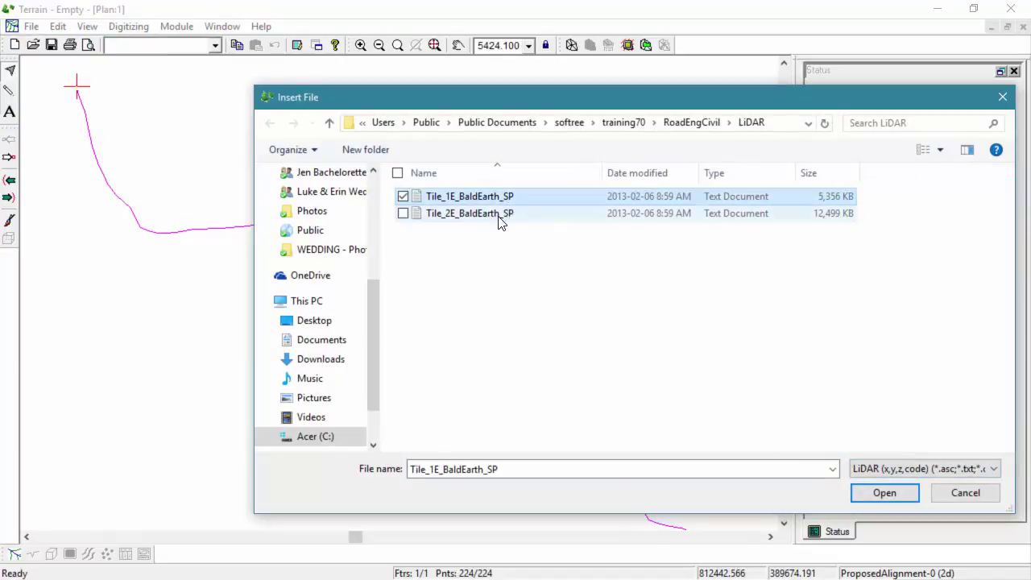
ctrl+click(497, 216)
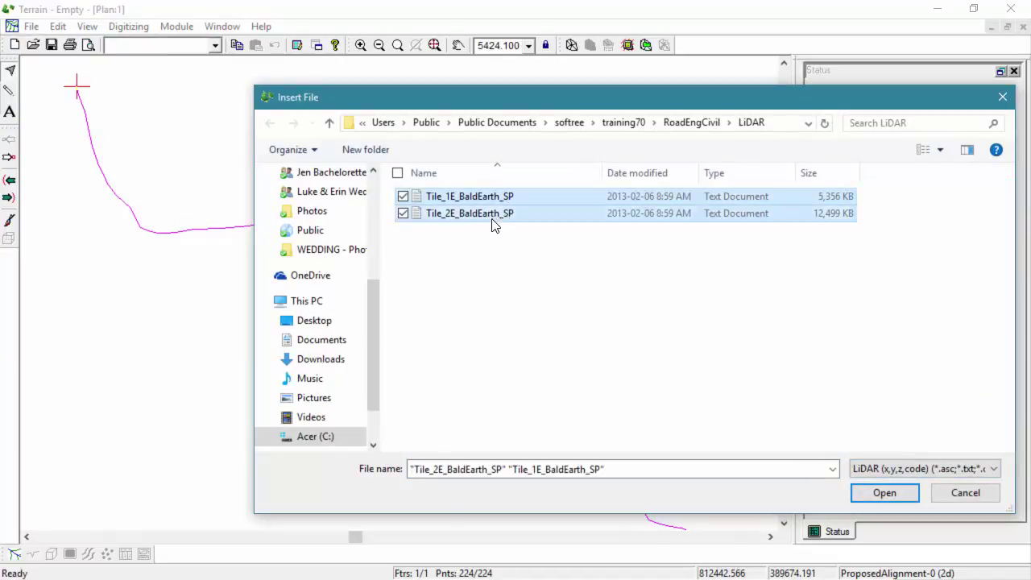
click(878, 496)
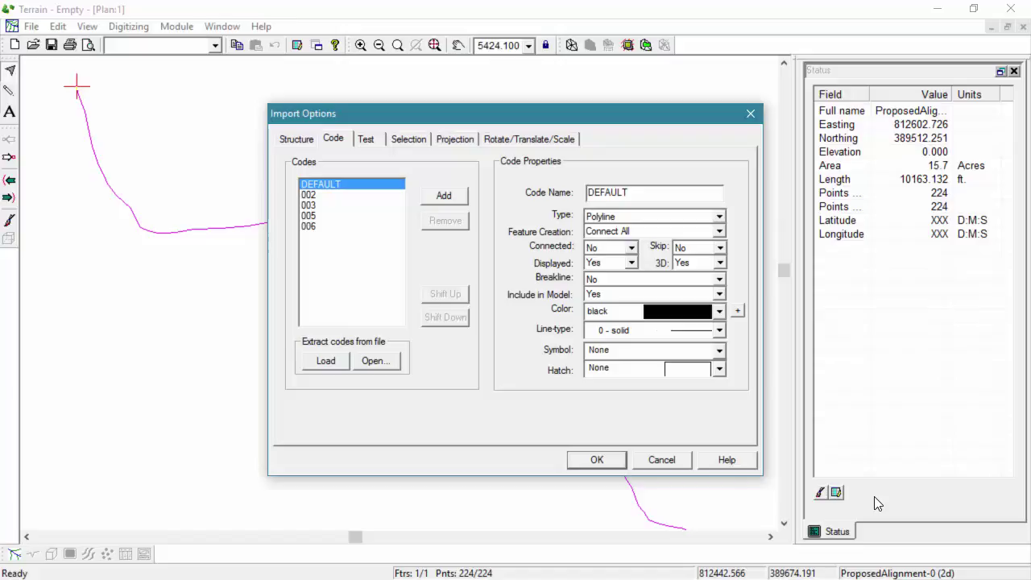
Test-read the first several records of the LiDAR tile to check how X, Y and Z are parsed
click(372, 136)
click(472, 406)
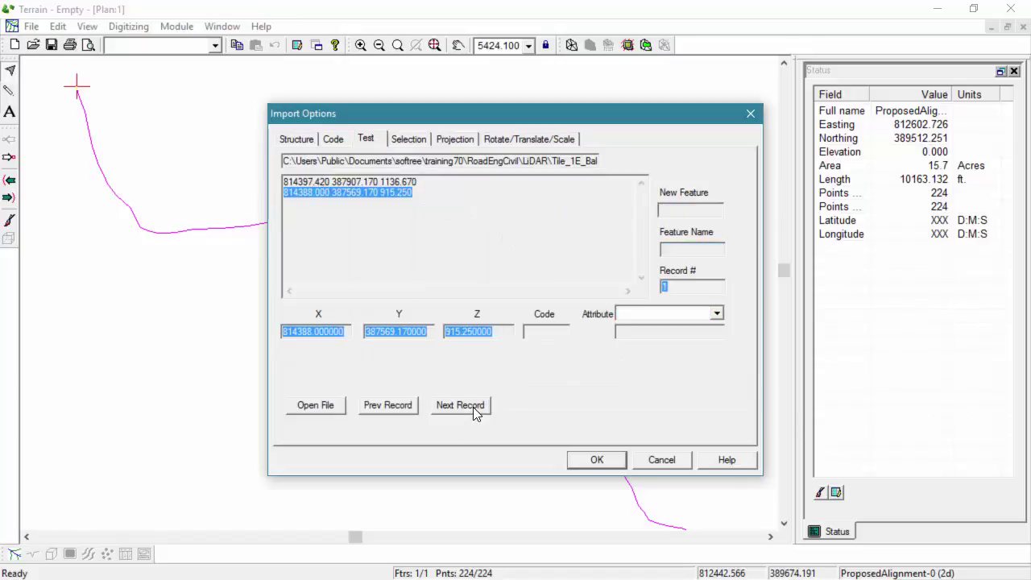
click(473, 406)
click(473, 407)
click(473, 406)
click(473, 407)
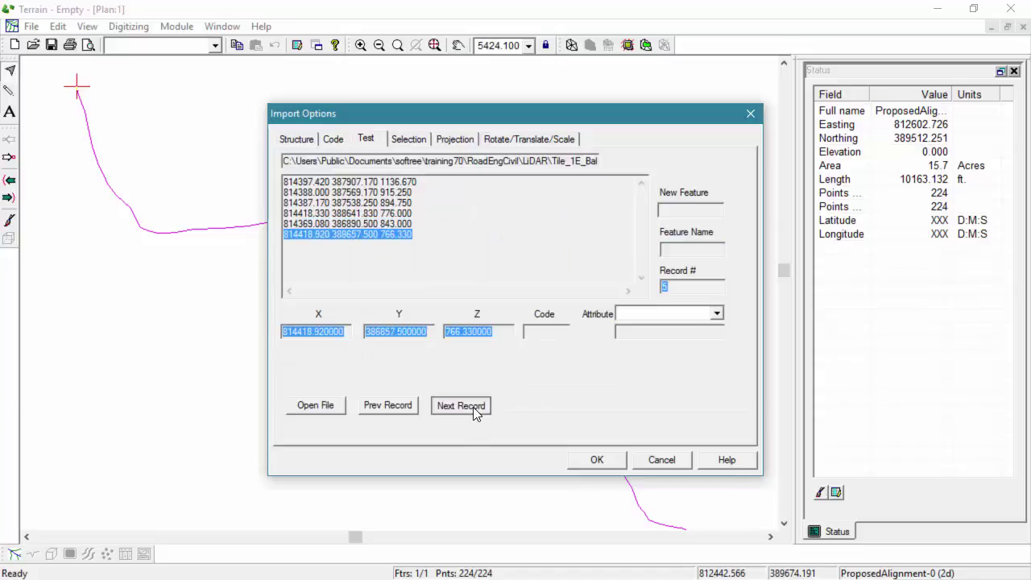
click(473, 407)
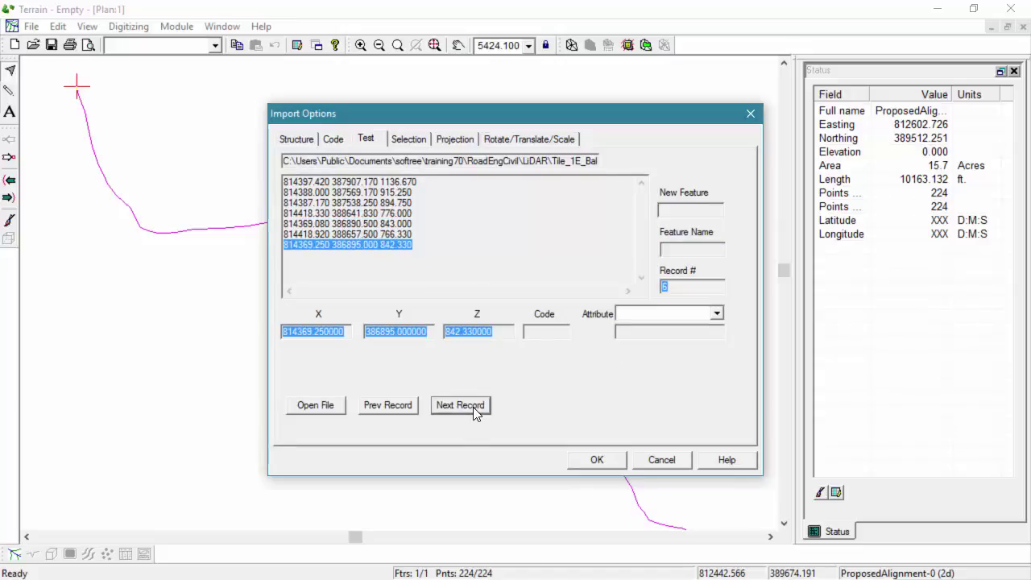
Review the LiDAR format's column structure, feature detection method and code properties without changing them
click(311, 143)
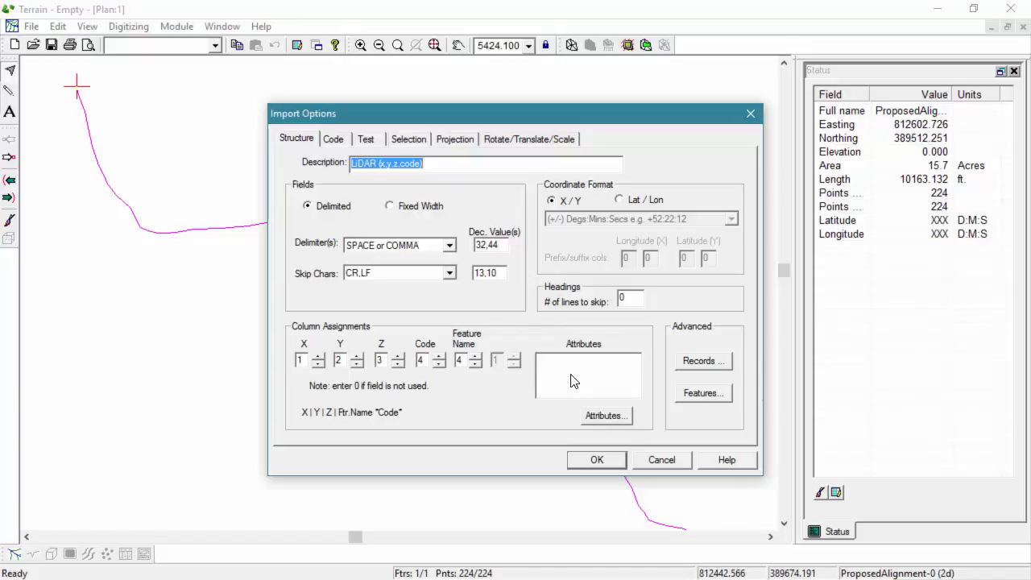
click(707, 392)
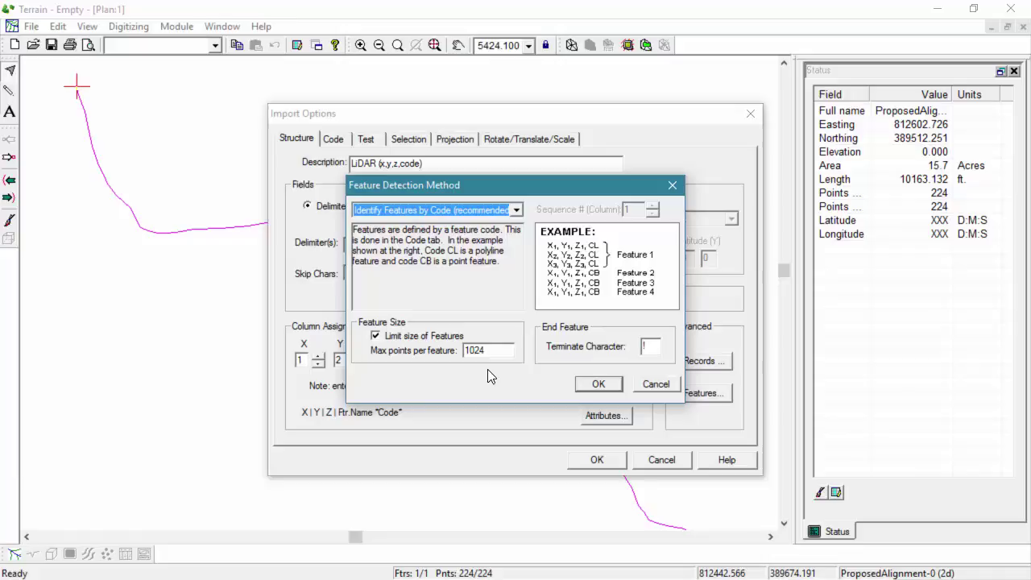
click(650, 384)
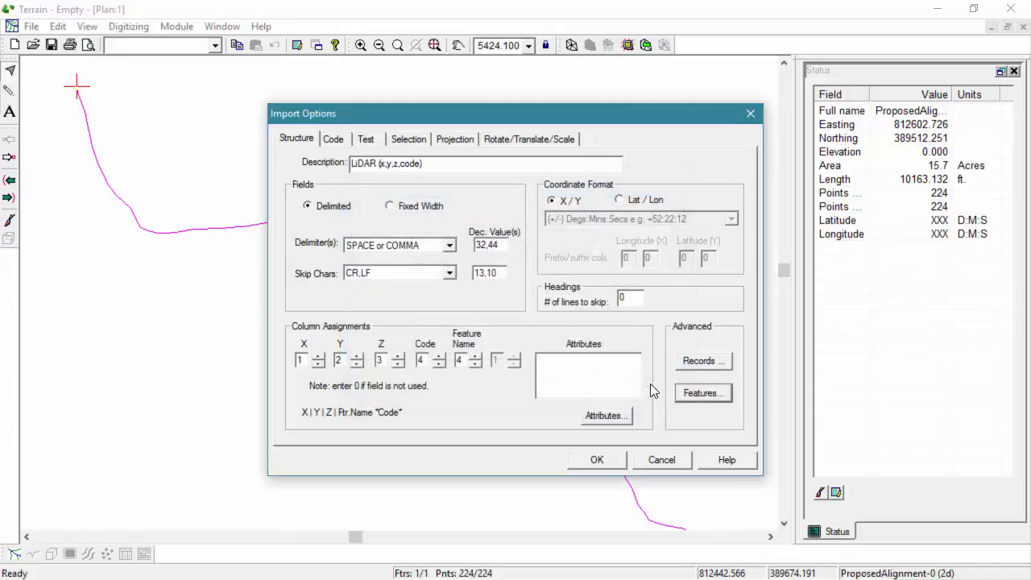
click(335, 140)
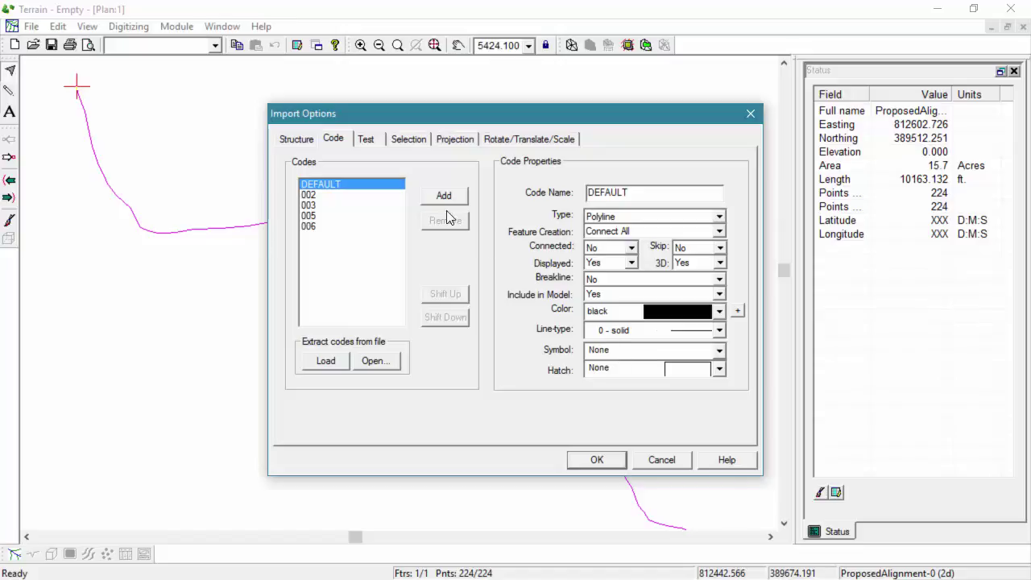
Add a Corridor filtering region for the LiDAR import that follows the ProposedAlignment-0 terrain feature
click(406, 139)
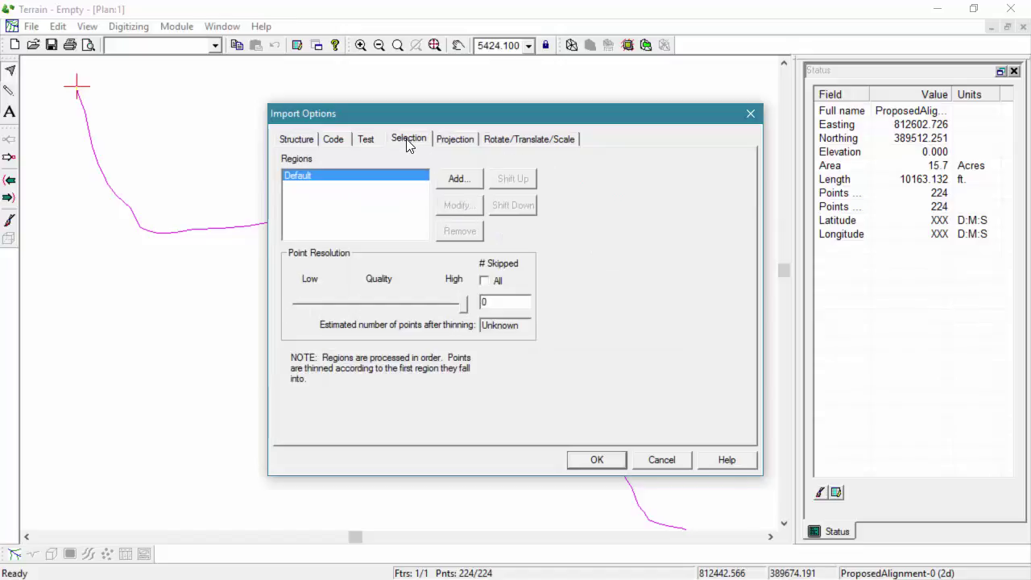
click(454, 179)
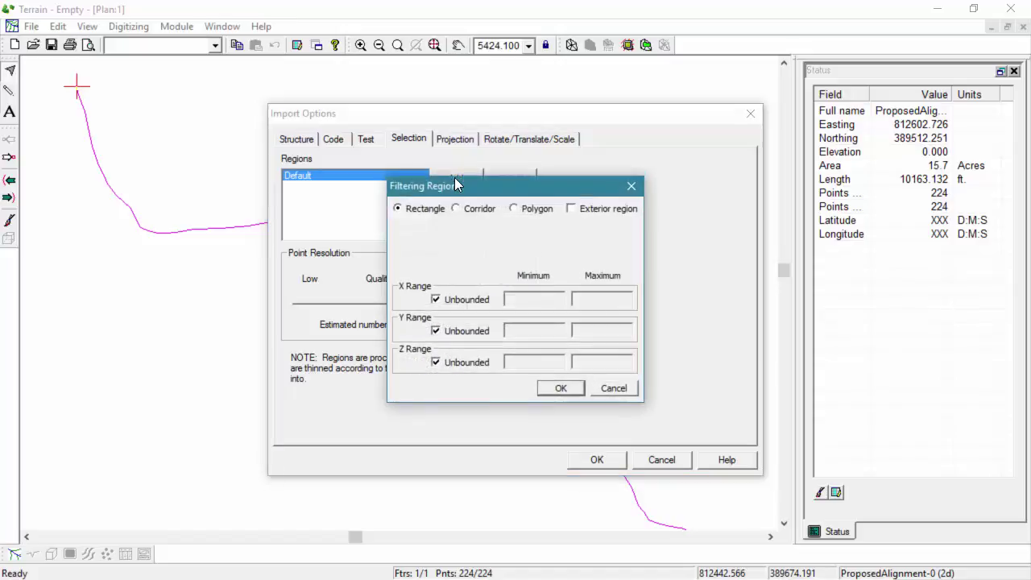
click(464, 211)
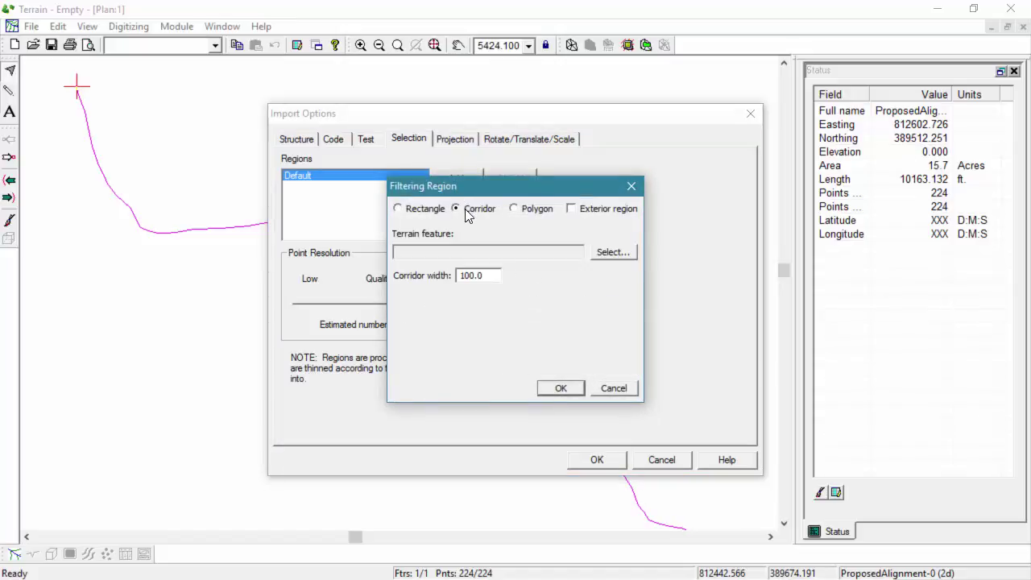
click(613, 253)
click(395, 165)
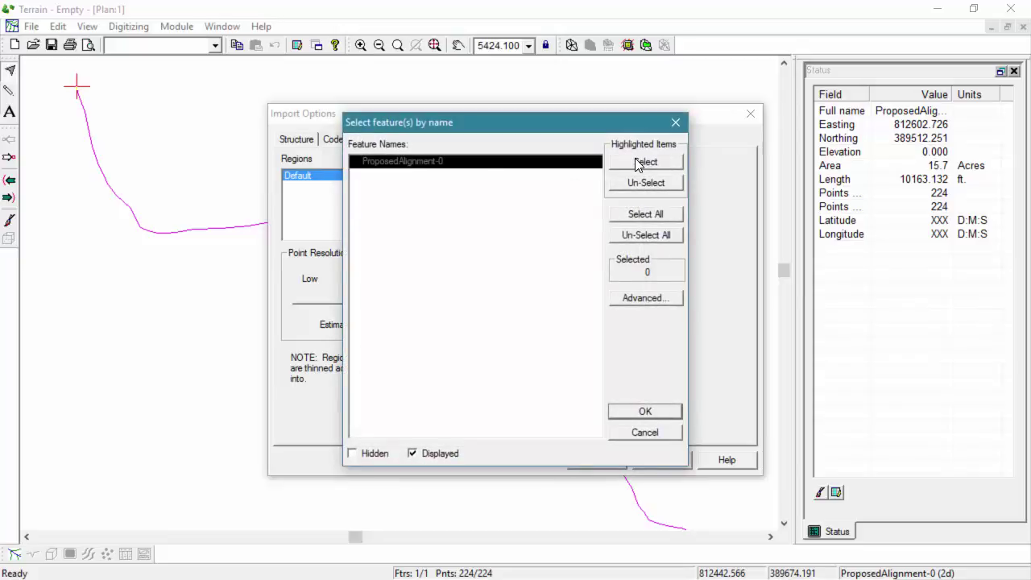
click(653, 409)
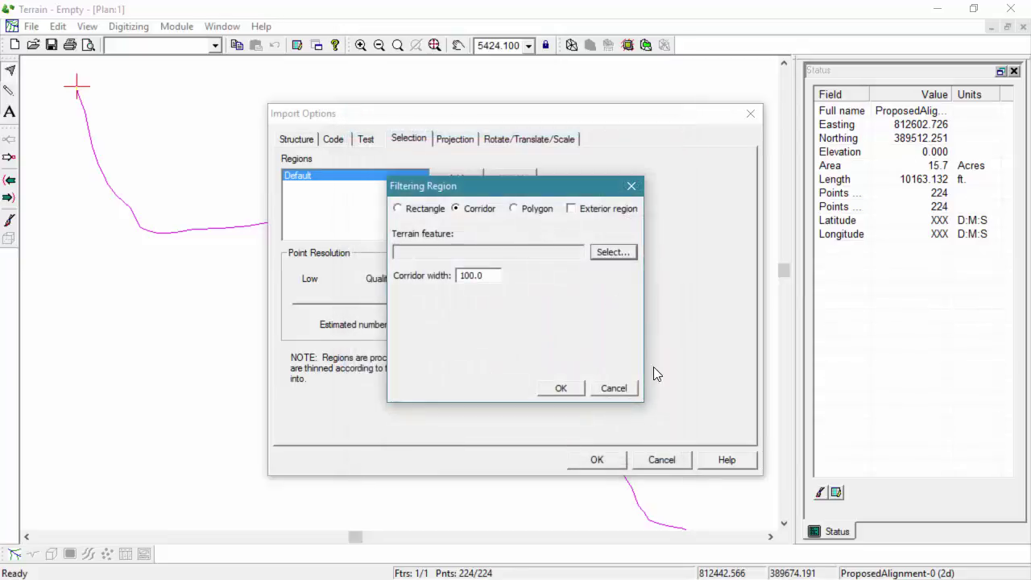
click(627, 254)
click(424, 162)
click(645, 162)
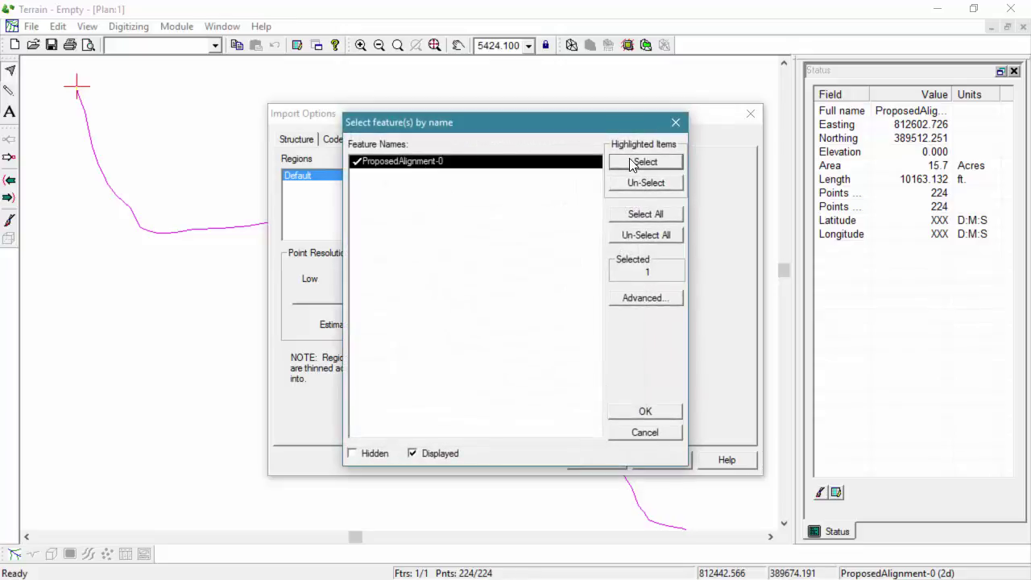
click(657, 414)
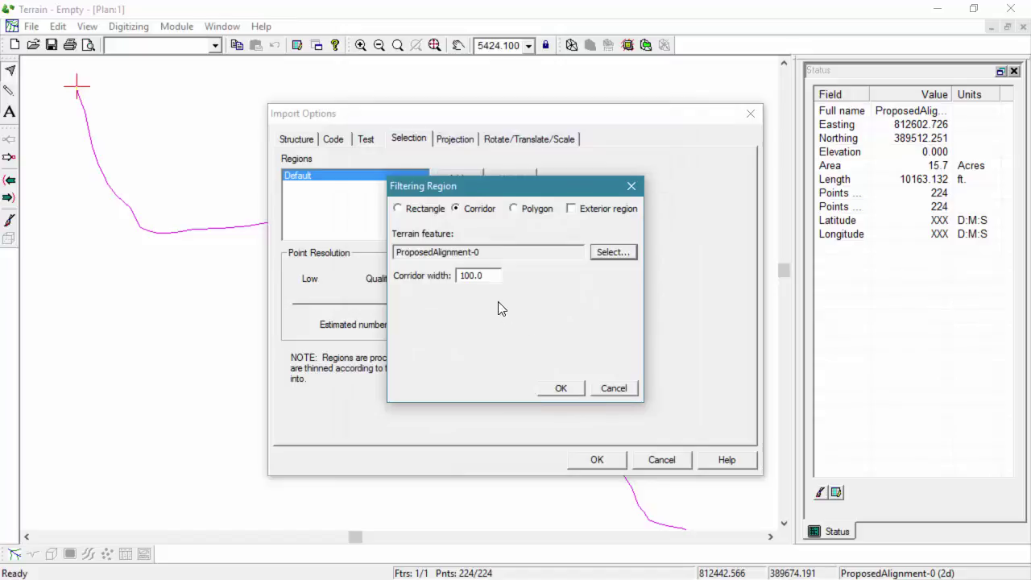
Set the filtering region's corridor width to 200 and accept the region
click(472, 276)
key(BackSpace)
key(BackSpace)
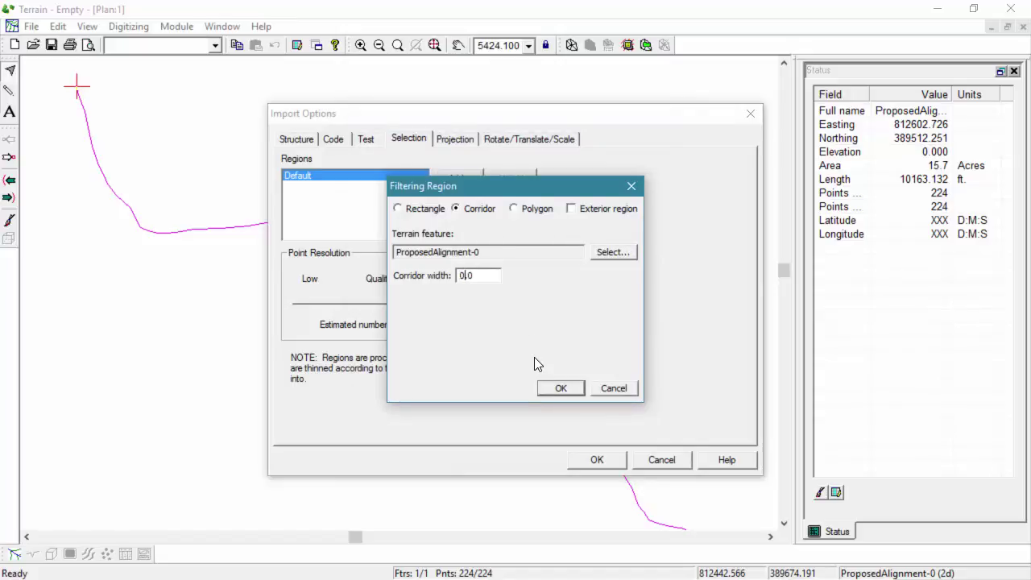
key(Delete)
key(Delete)
text(20.)
key(BackSpace)
text(0.)
click(562, 387)
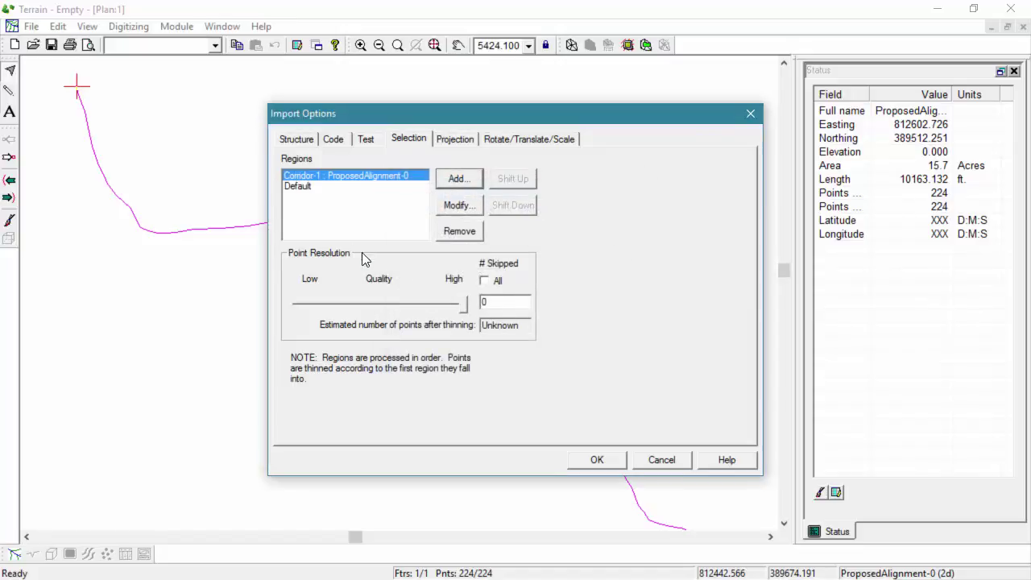
Thin the Default region's point resolution to 9 skipped points and run the LiDAR import, continuing without coordinate conversion
click(332, 189)
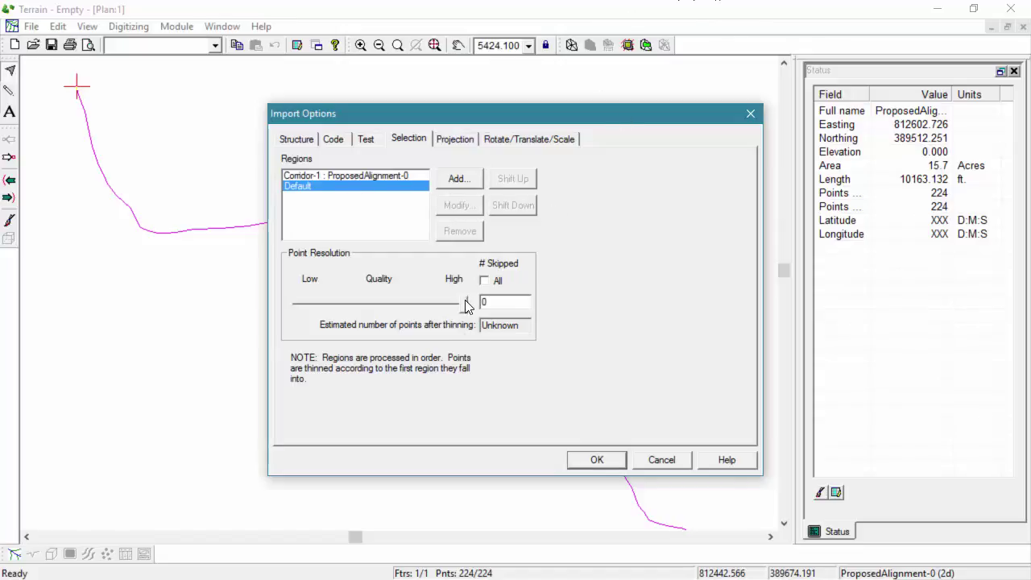
drag(465, 300, 375, 305)
click(596, 460)
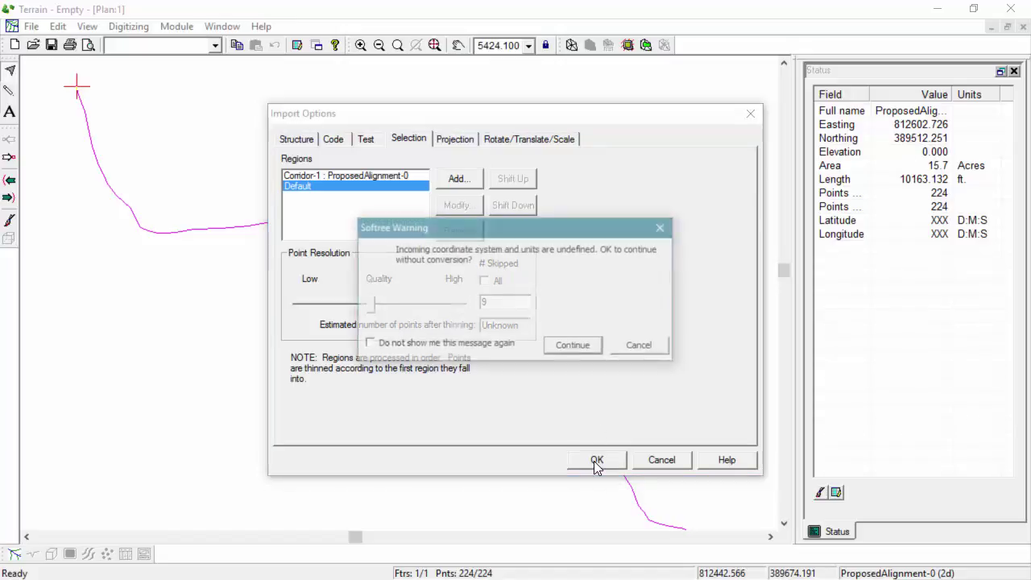
click(572, 346)
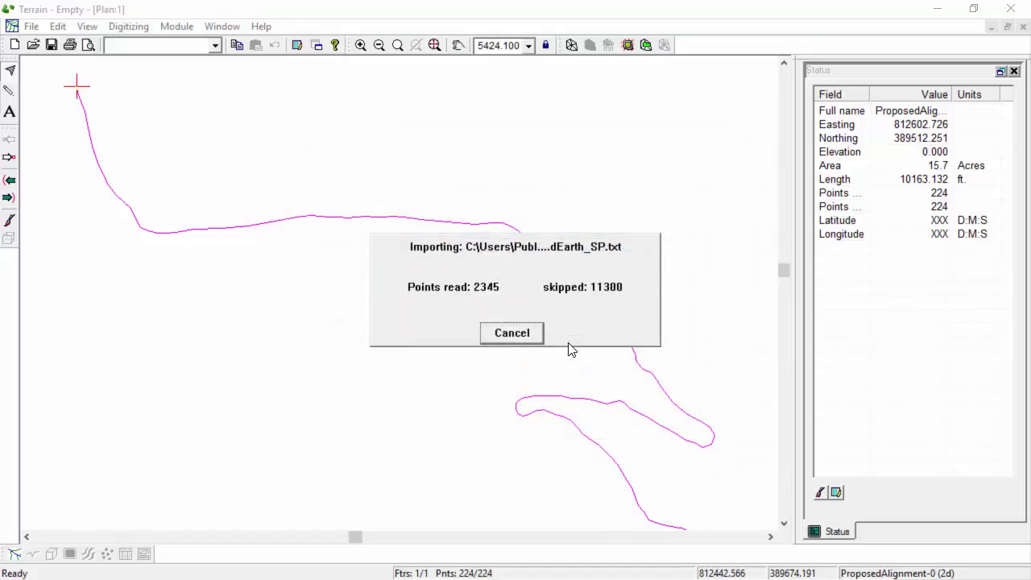